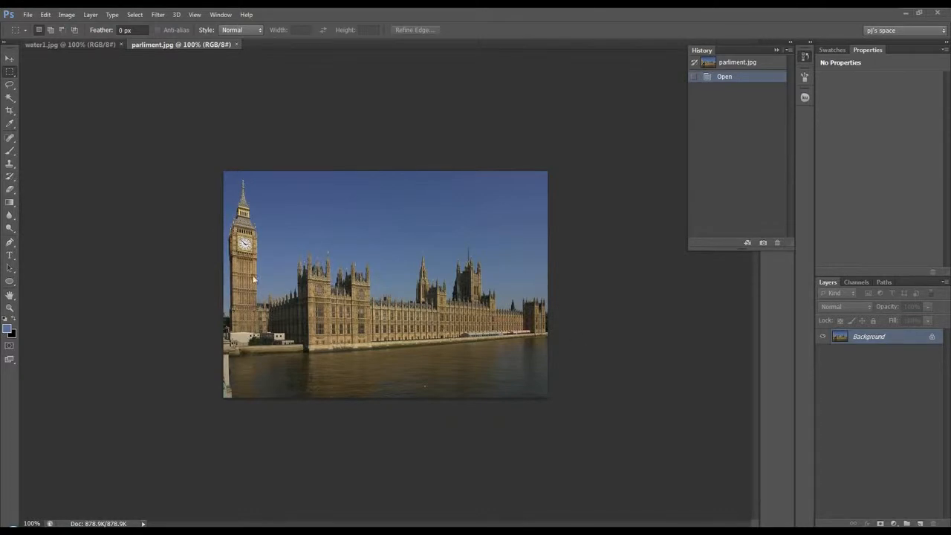
Straighten the layer in parliment.jpg with the Ruler tool, measuring along the building's waterline
{"action": "left_click", "coordinate": [112, 45]}
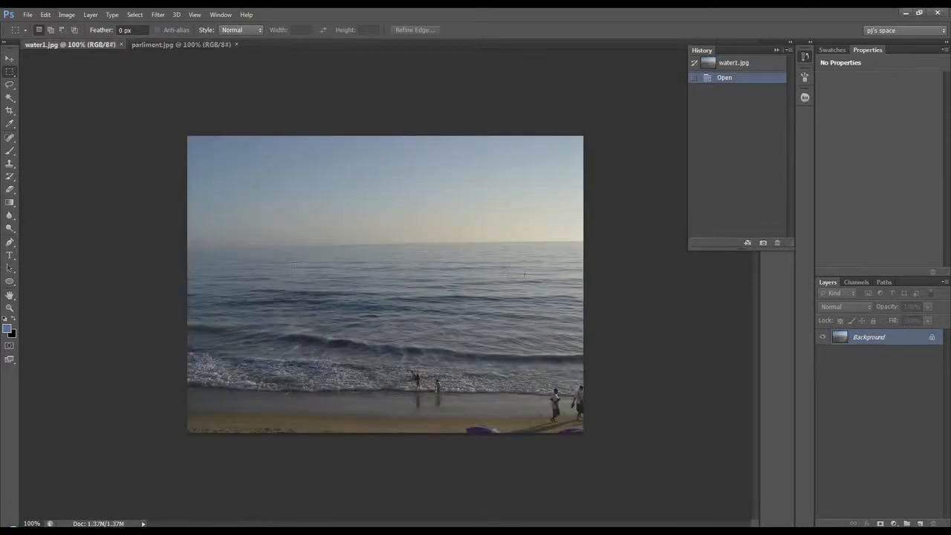
{"action": "left_click", "coordinate": [165, 46]}
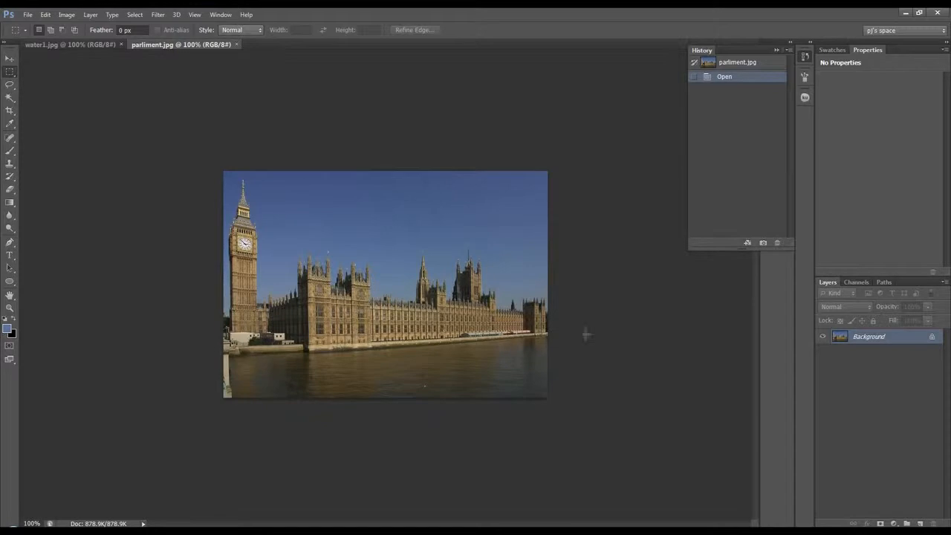
{"action": "left_click", "coordinate": [9, 112]}
{"action": "left_click", "coordinate": [10, 124]}
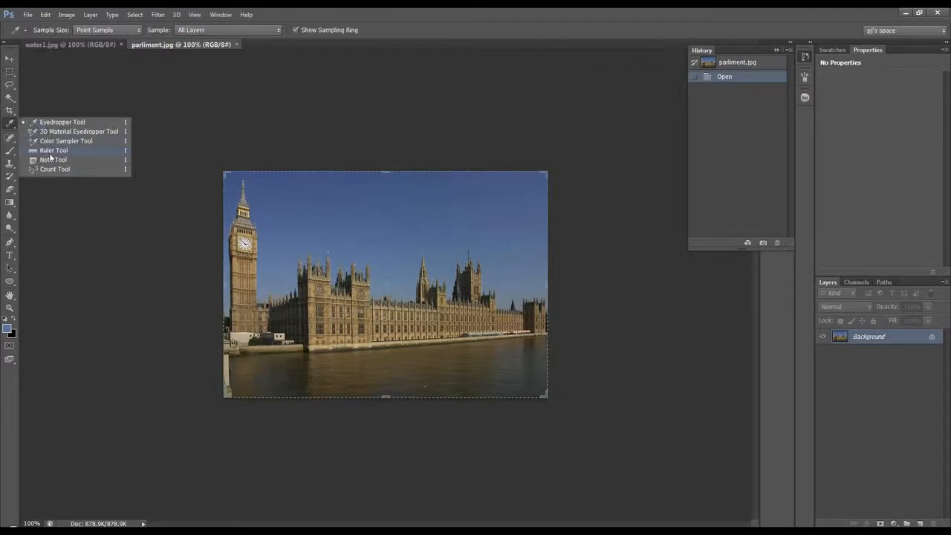
{"action": "left_click", "coordinate": [54, 154]}
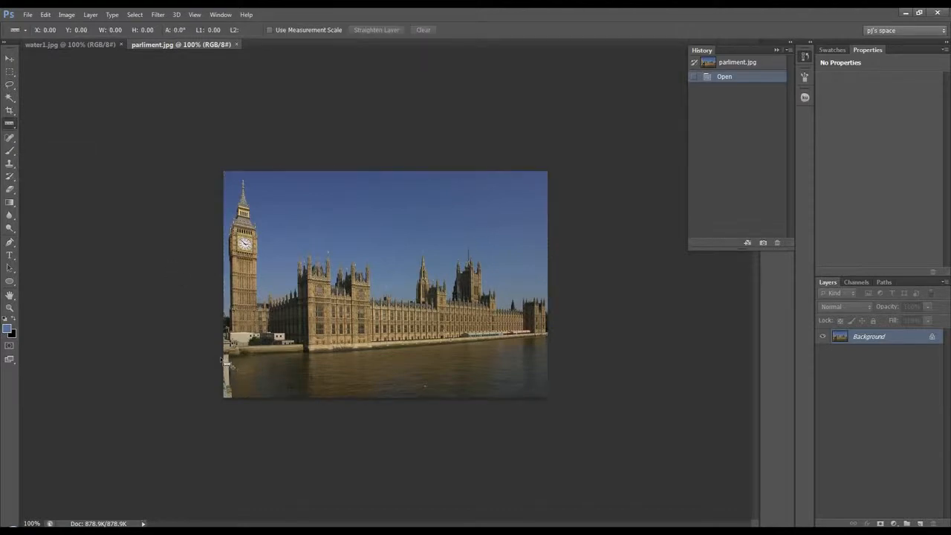
{"action": "left_click_drag", "start_coordinate": [225, 361], "coordinate": [548, 336]}
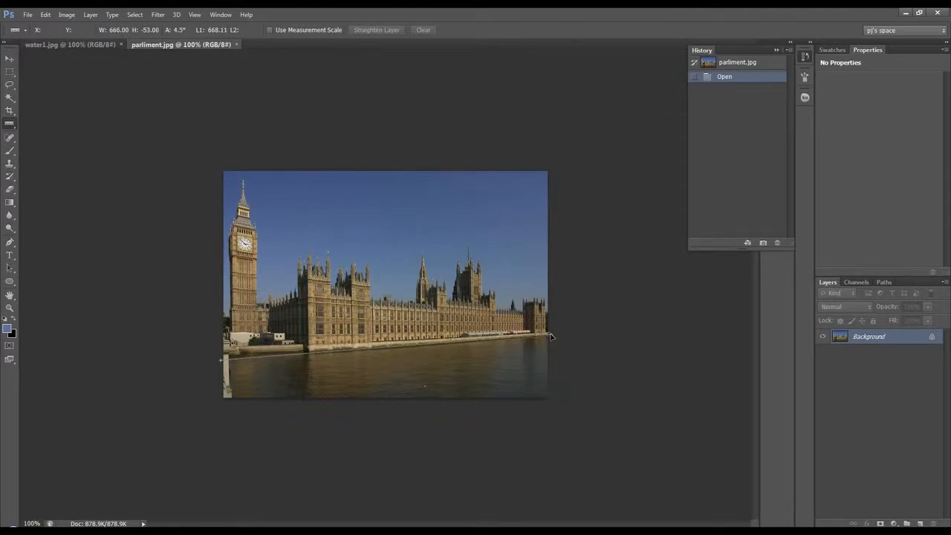
{"action": "mouse_move", "coordinate": [210, 354]}
{"action": "left_mouse_down"}
{"action": "mouse_move", "coordinate": [437, 361]}
{"action": "mouse_move", "coordinate": [553, 333]}
{"action": "left_mouse_up"}
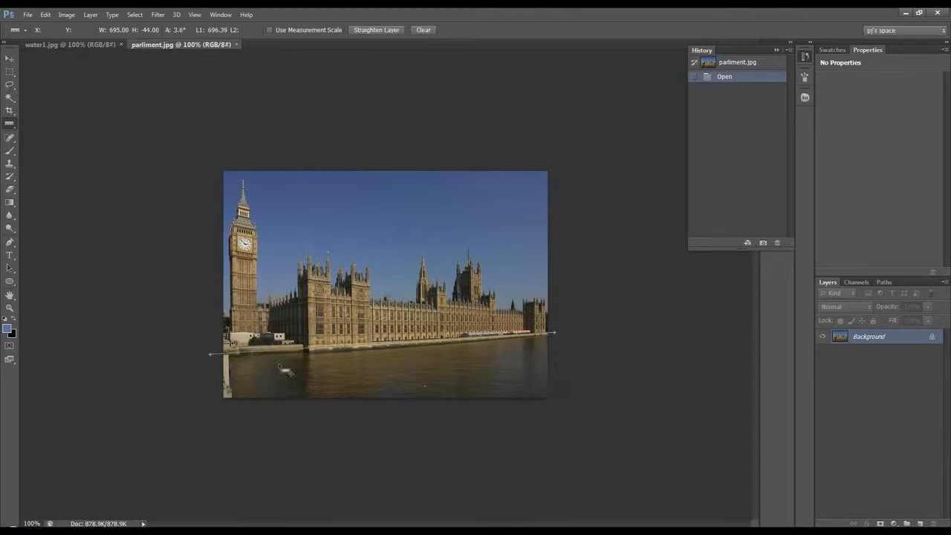
{"action": "mouse_move", "coordinate": [200, 358]}
{"action": "left_mouse_down"}
{"action": "mouse_move", "coordinate": [505, 347]}
{"action": "mouse_move", "coordinate": [552, 338]}
{"action": "left_mouse_up"}
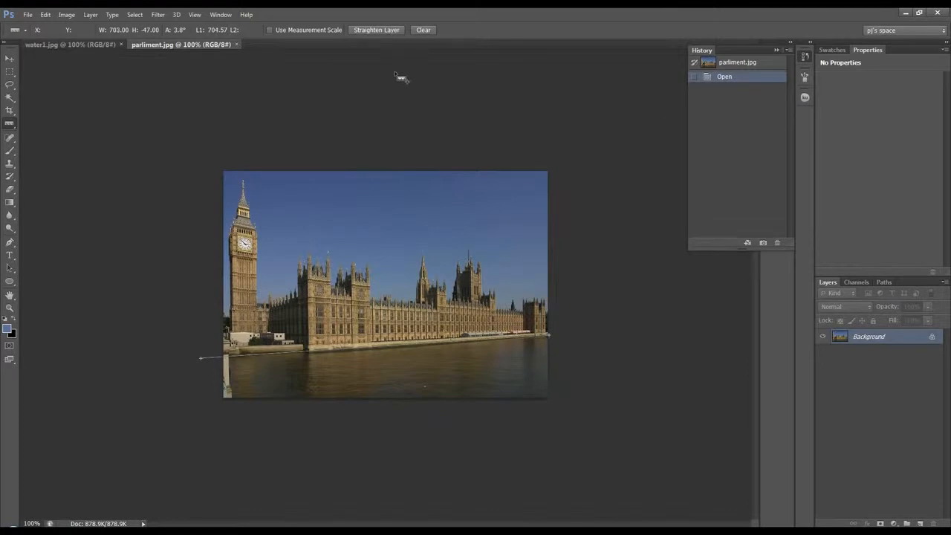
{"action": "left_click", "coordinate": [375, 30]}
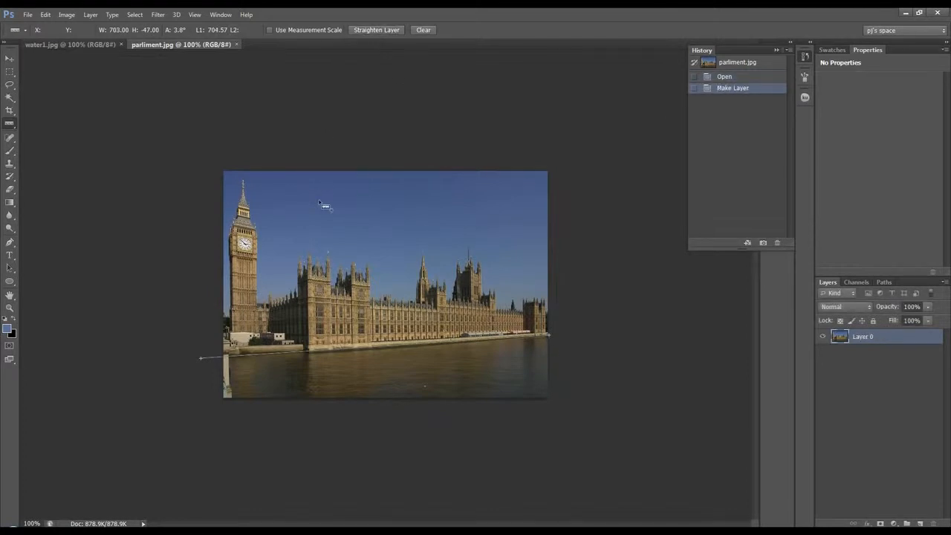
Crop the straightened photo to remove the river below the building and the transparent strips along the other edges
{"action": "left_click", "coordinate": [11, 110]}
{"action": "left_click_drag", "start_coordinate": [386, 401], "coordinate": [394, 373]}
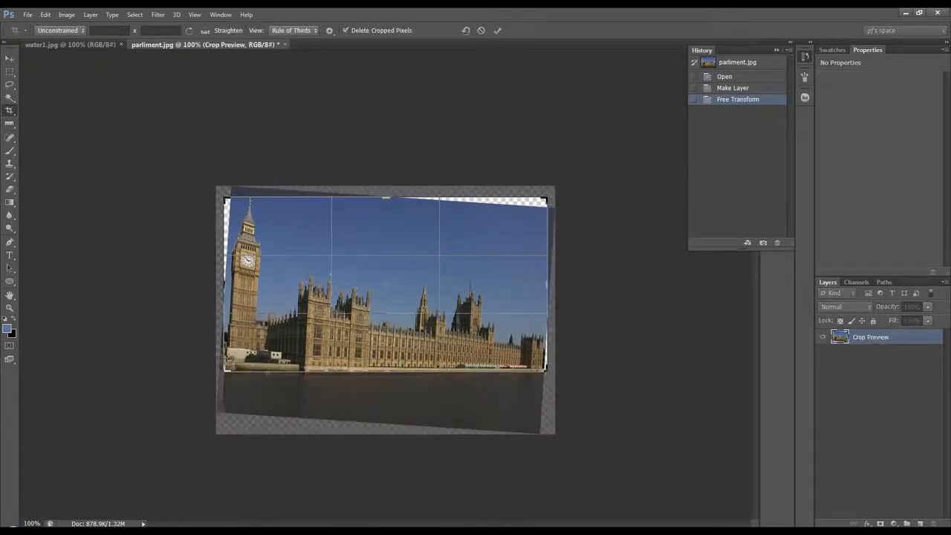
{"action": "left_click_drag", "start_coordinate": [222, 287], "coordinate": [229, 286]}
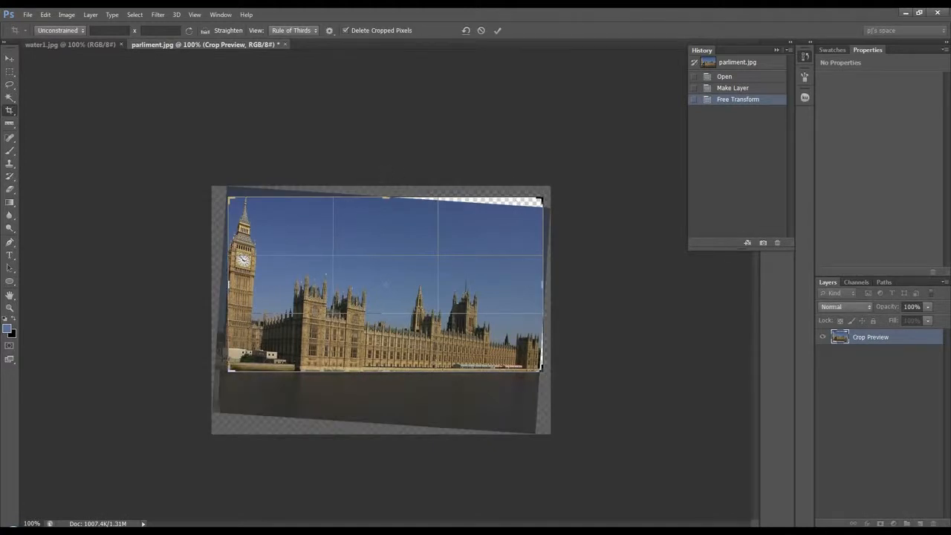
{"action": "left_click_drag", "start_coordinate": [544, 286], "coordinate": [539, 285]}
{"action": "left_click_drag", "start_coordinate": [386, 196], "coordinate": [386, 200]}
{"action": "left_click", "coordinate": [497, 30]}
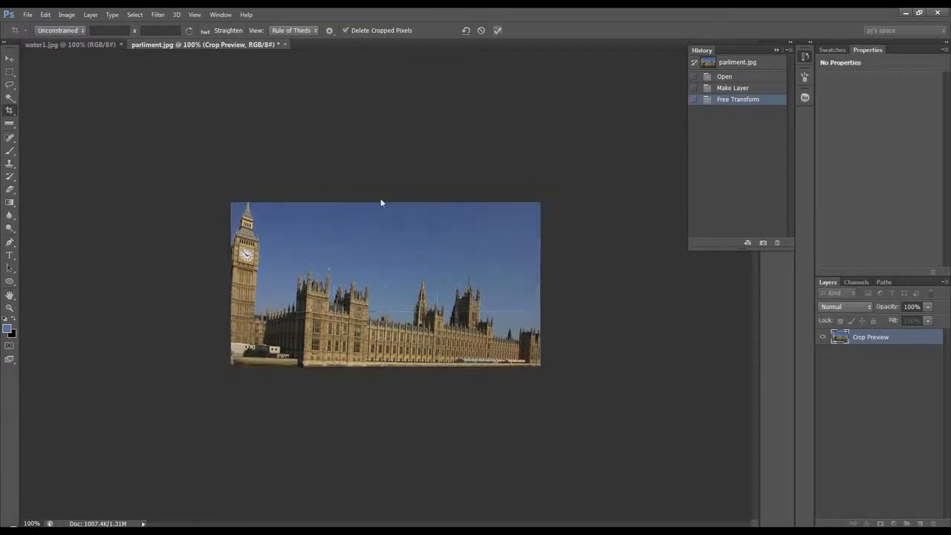
Copy the cropped parliament layer into water1.jpg and position it over the sky, with the building's base on the sea
{"action": "left_click", "coordinate": [9, 58]}
{"action": "left_click_drag", "start_coordinate": [393, 278], "coordinate": [231, 182]}
{"action": "left_click_drag", "start_coordinate": [353, 234], "coordinate": [402, 205]}
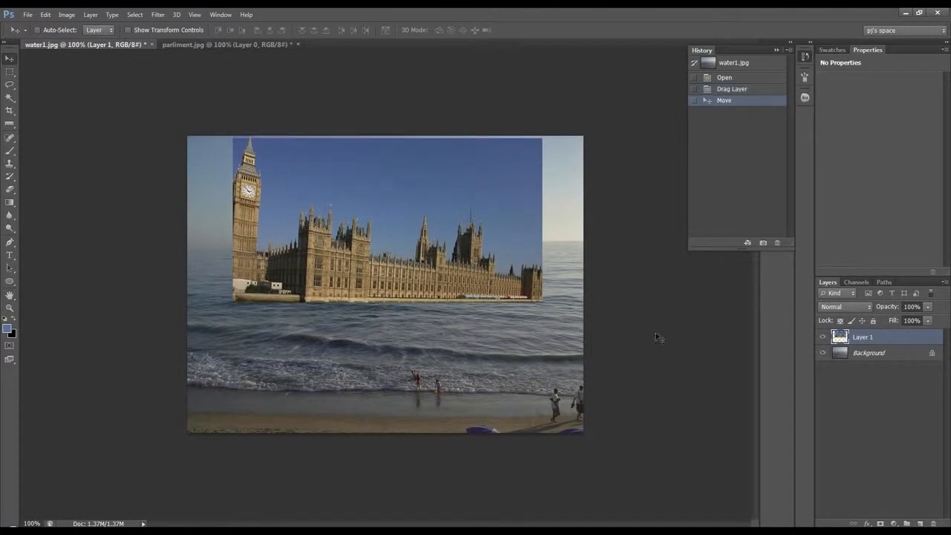
Crop water1.jpg at the sides and upper edge so the canvas matches the parliament layer's width
{"action": "left_click", "coordinate": [10, 110]}
{"action": "left_click_drag", "start_coordinate": [385, 137], "coordinate": [386, 136]}
{"action": "left_click_drag", "start_coordinate": [187, 285], "coordinate": [211, 288]}
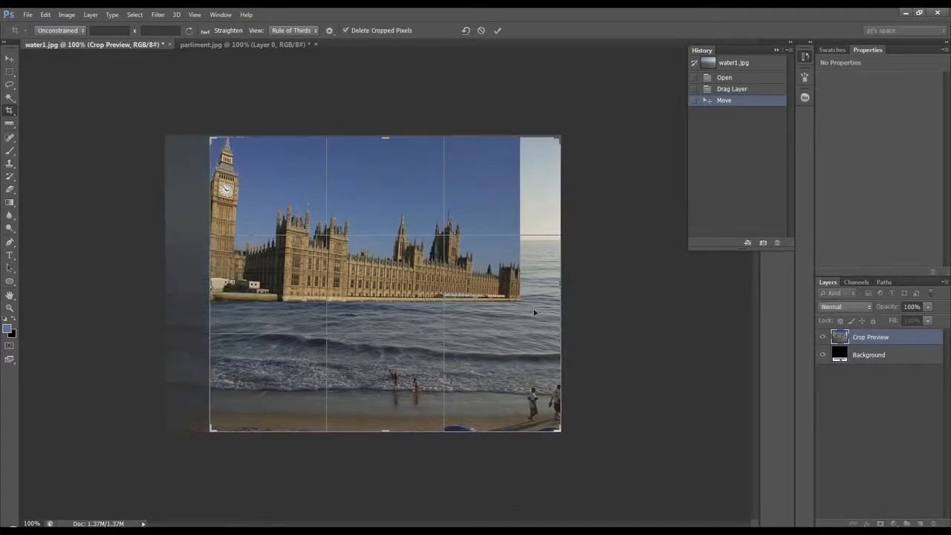
{"action": "left_click_drag", "start_coordinate": [561, 290], "coordinate": [541, 289]}
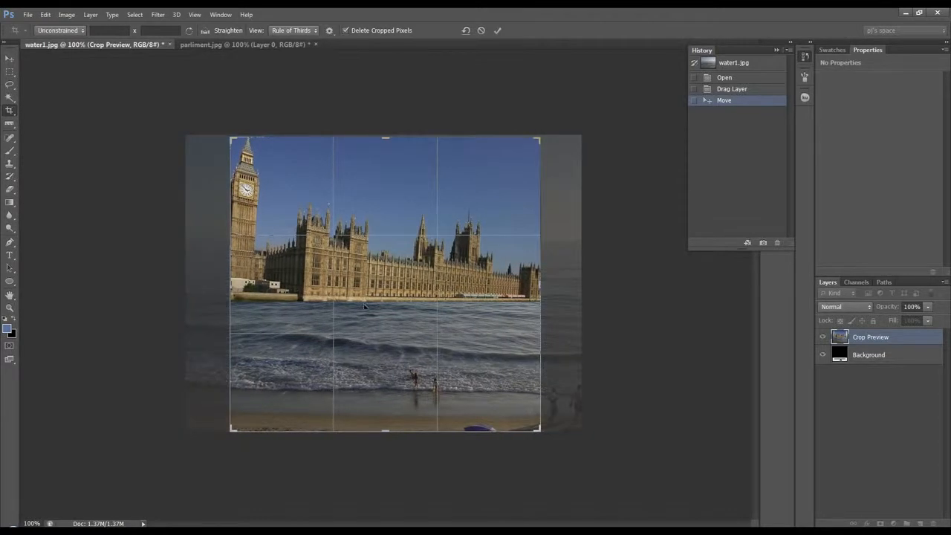
{"action": "left_click", "coordinate": [498, 30]}
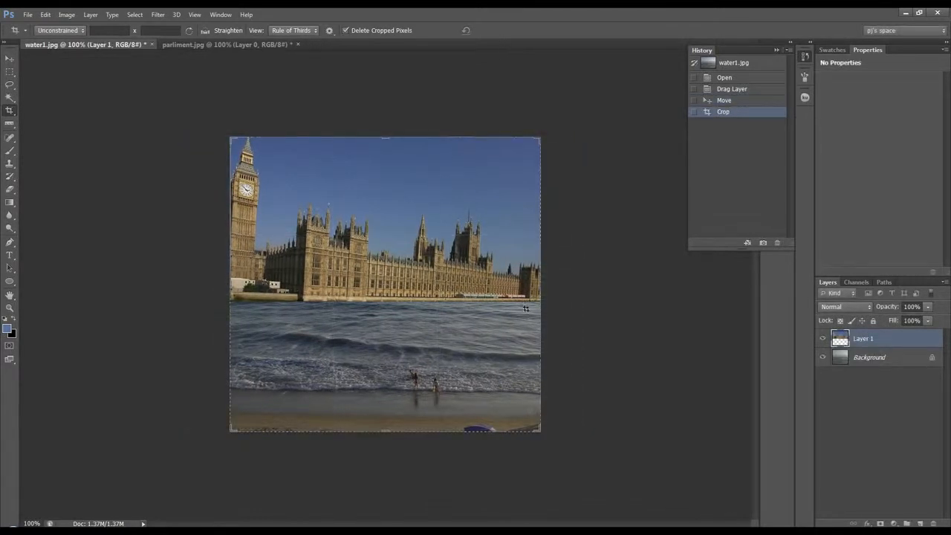
Duplicate the parliament layer
{"action": "left_click", "coordinate": [9, 58]}
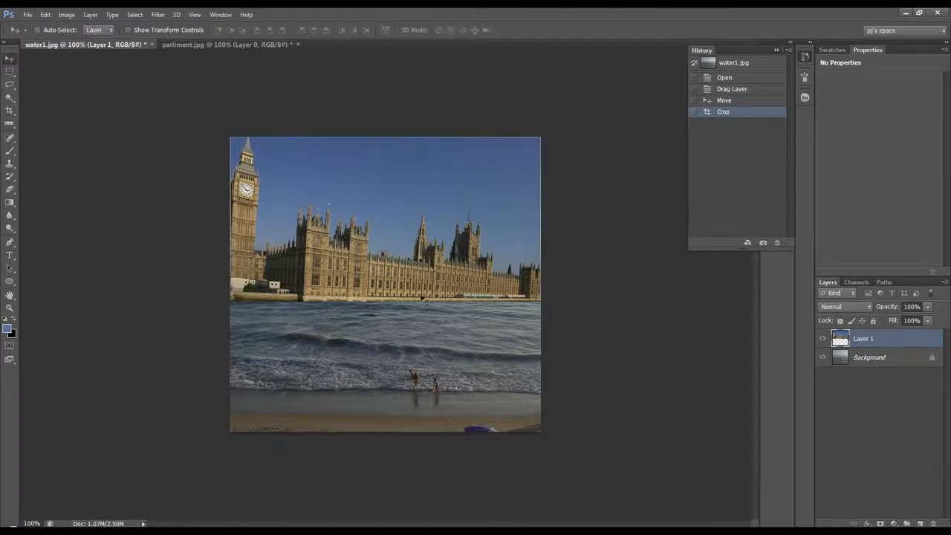
{"action": "key", "text": "ctrl+j"}
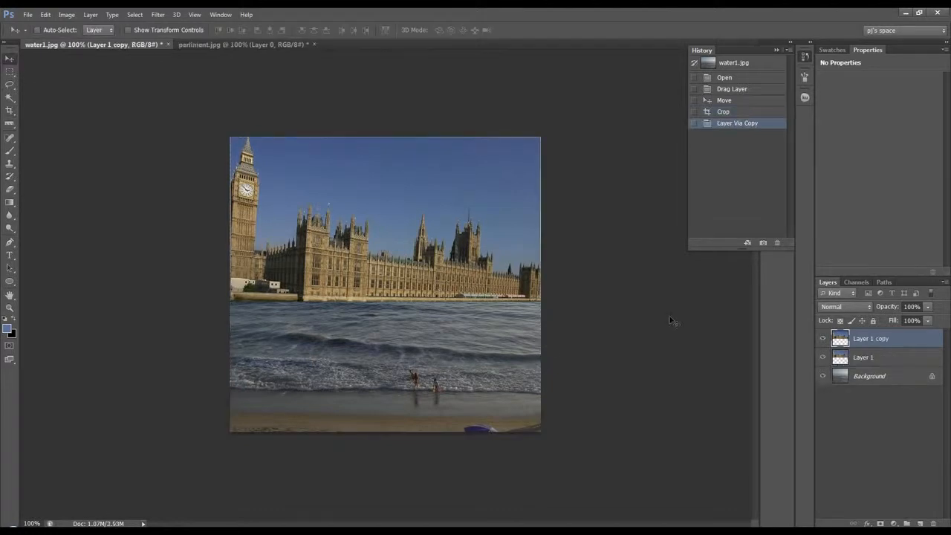
Flip Layer 1 vertically and move it directly below the building as a mirrored reflection
{"action": "left_click", "coordinate": [861, 359]}
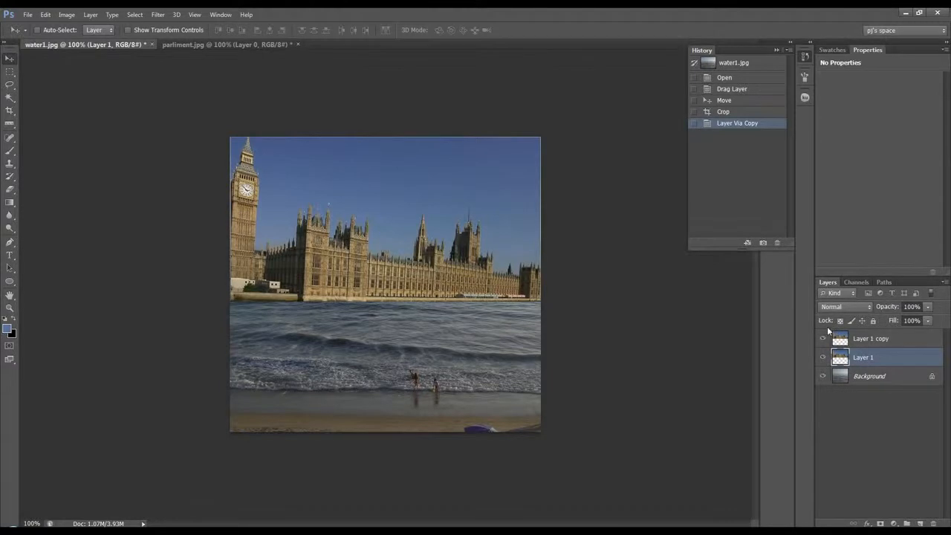
{"action": "key", "text": "ctrl+t"}
{"action": "right_click", "coordinate": [461, 239]}
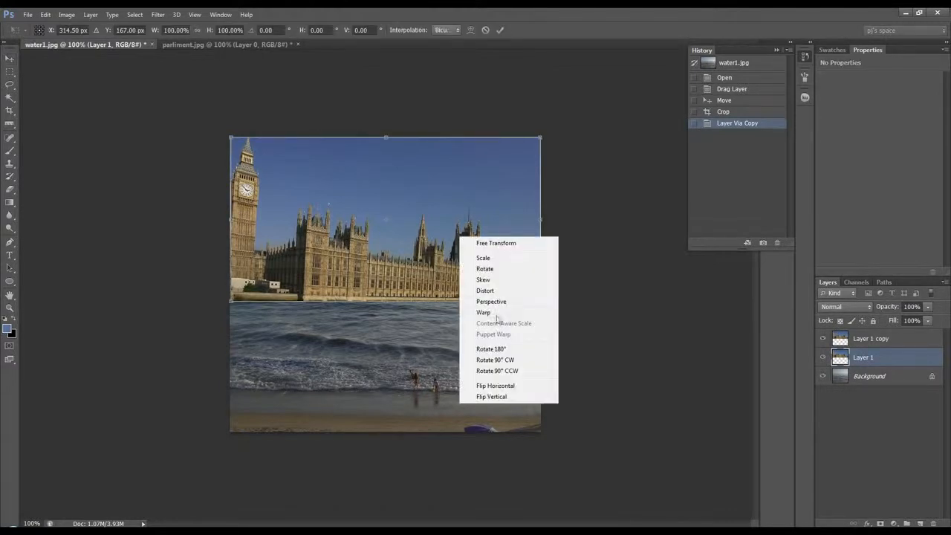
{"action": "left_click", "coordinate": [502, 398]}
{"action": "left_click", "coordinate": [500, 29]}
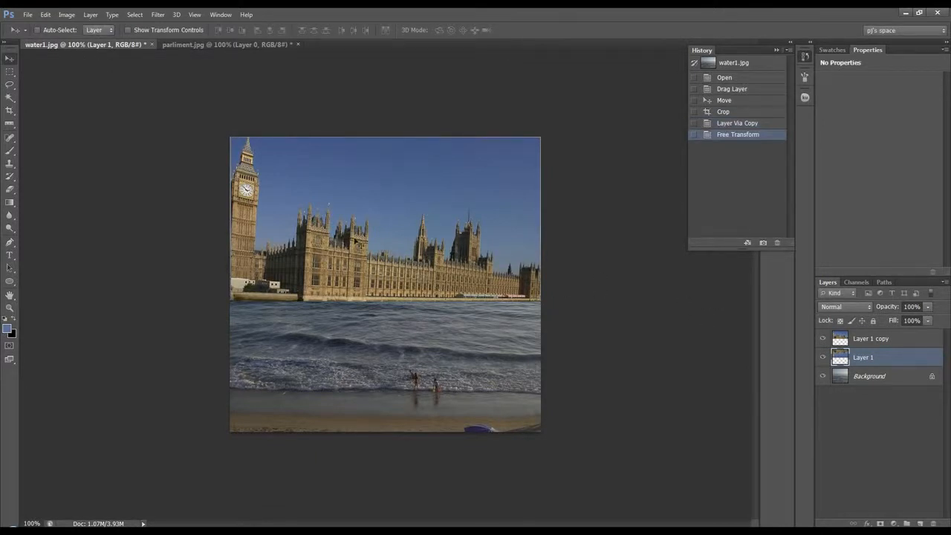
{"action": "left_click_drag", "start_coordinate": [412, 262], "coordinate": [425, 424]}
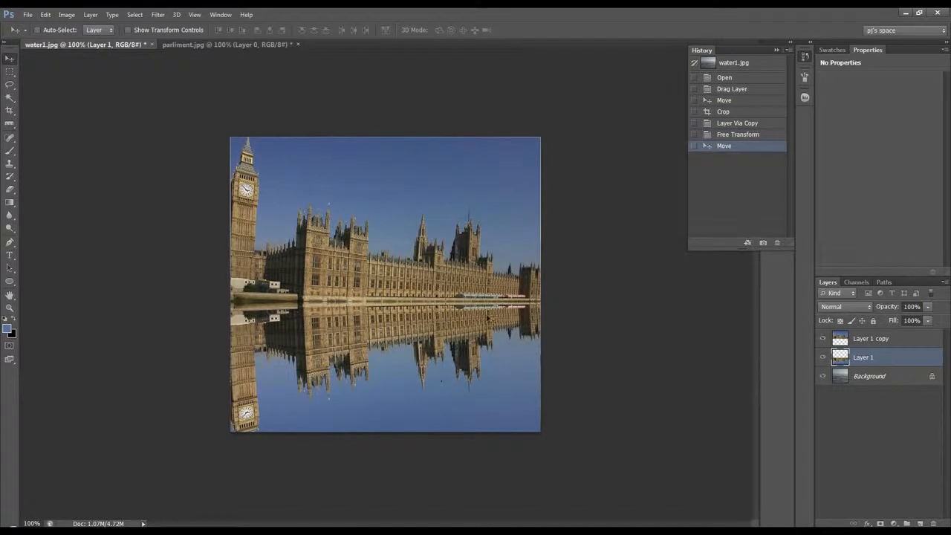
Apply the Ripple distortion filter to the reflection layer with an amount of 100% and Medium size
{"action": "left_click", "coordinate": [158, 15]}
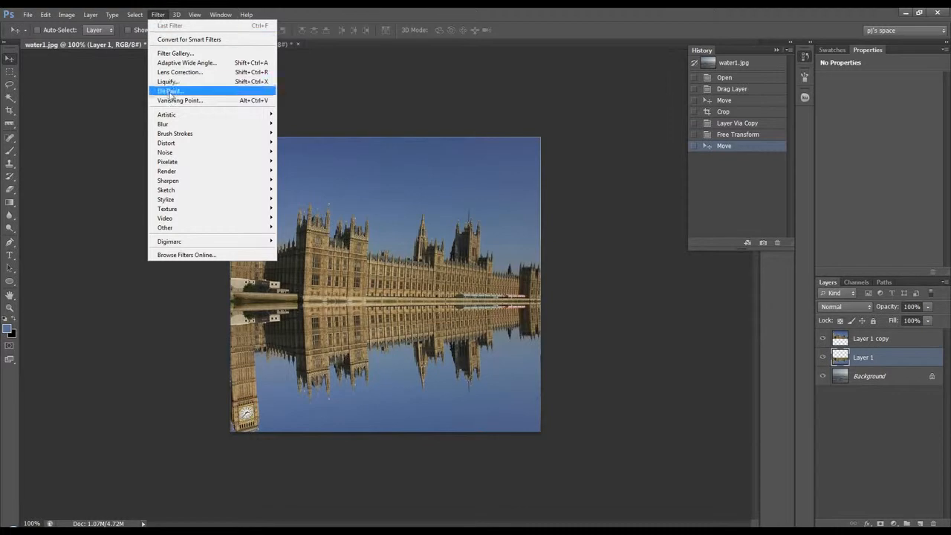
{"action": "mouse_move", "coordinate": [177, 144]}
{"action": "left_click", "coordinate": [292, 201]}
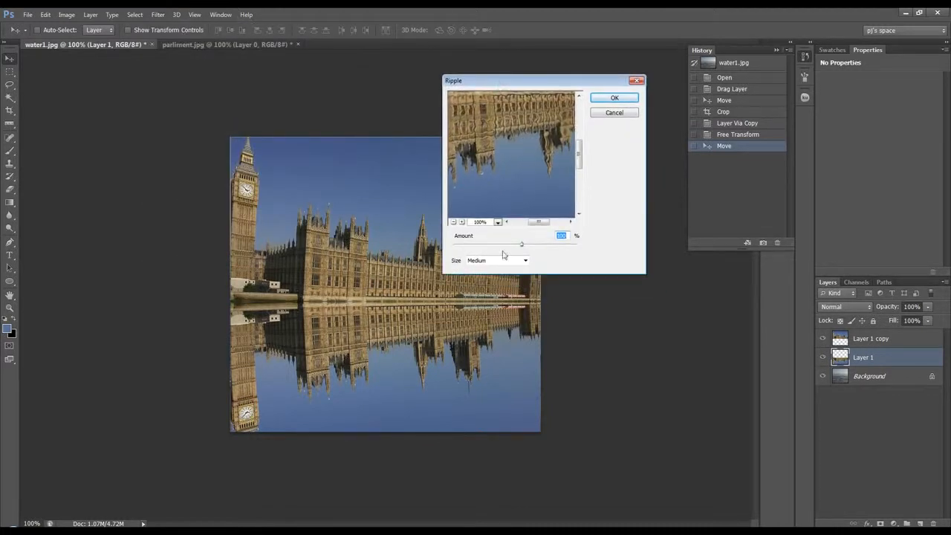
{"action": "left_click", "coordinate": [614, 97]}
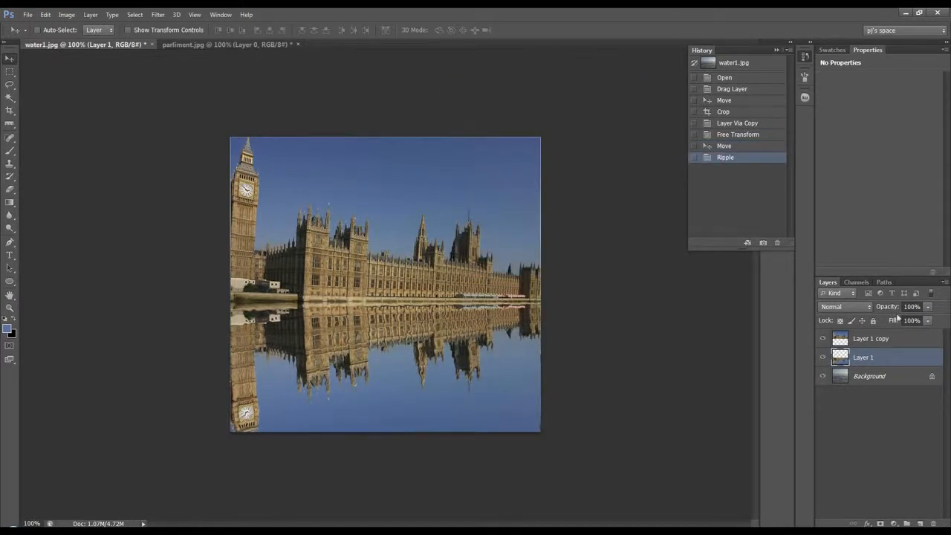
Set the reflection layer's opacity to 66%
{"action": "left_click", "coordinate": [913, 307]}
{"action": "type", "text": "66"}
{"action": "key", "text": "Return"}
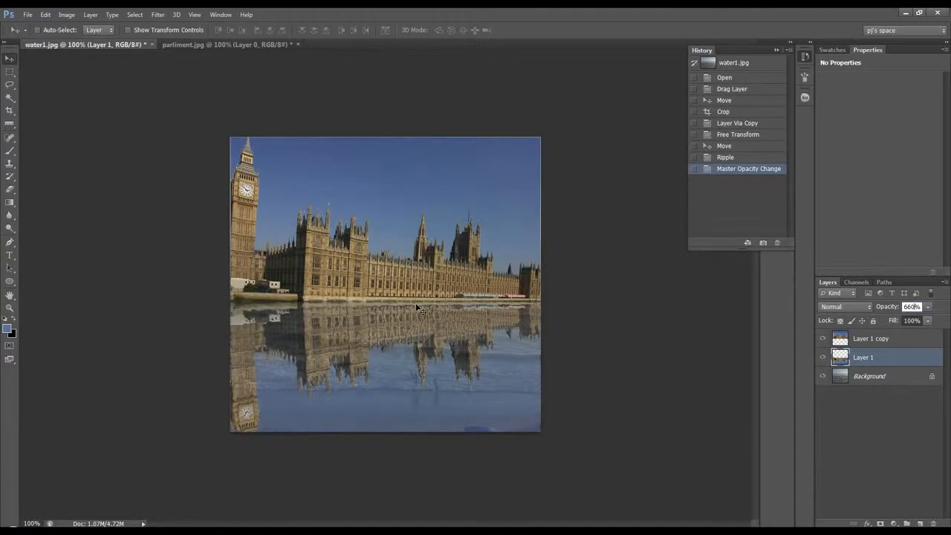
Move the building and its reflection up together, and crop the thin strips at the image's side edges
{"action": "left_click", "coordinate": [861, 341], "text": "shift"}
{"action": "left_click_drag", "start_coordinate": [394, 351], "coordinate": [392, 295]}
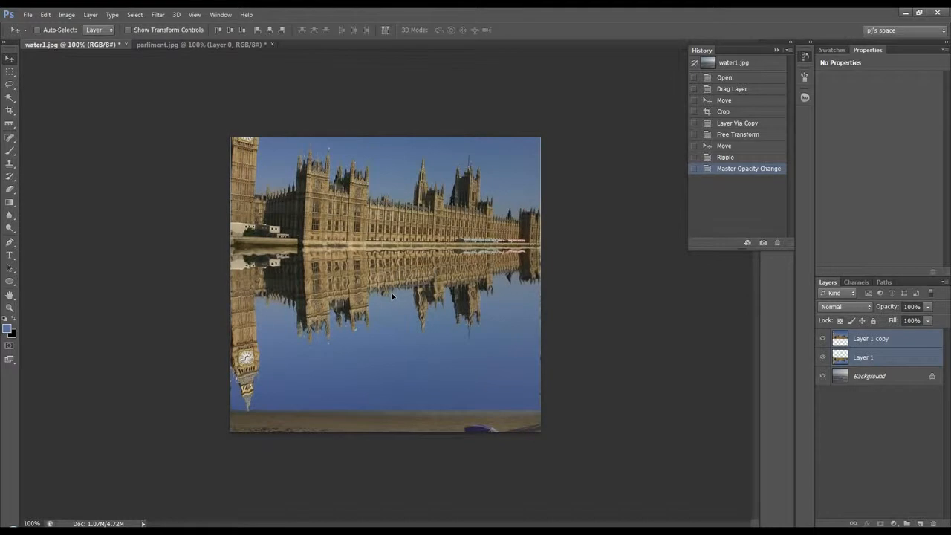
{"action": "left_click", "coordinate": [10, 110]}
{"action": "left_click_drag", "start_coordinate": [231, 285], "coordinate": [232, 284]}
{"action": "left_click_drag", "start_coordinate": [541, 285], "coordinate": [539, 284]}
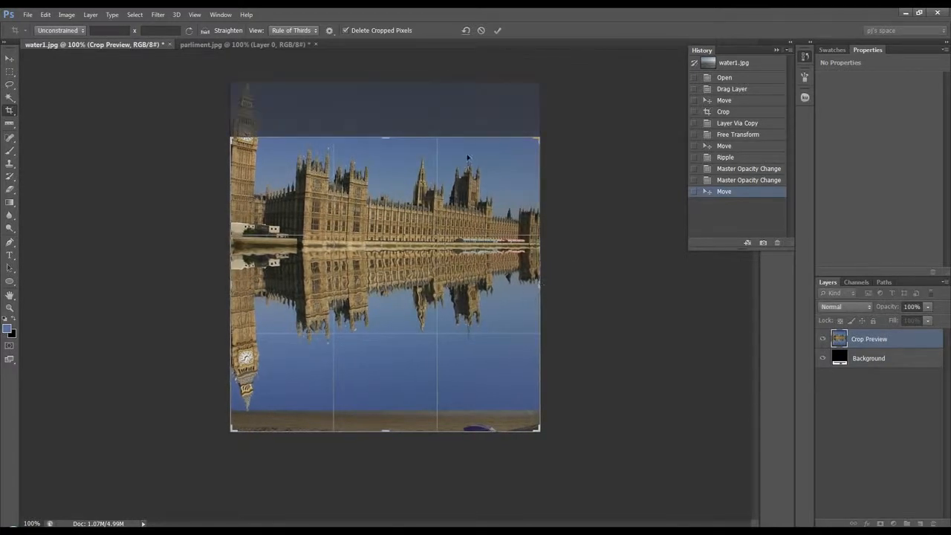
{"action": "left_click", "coordinate": [496, 32]}
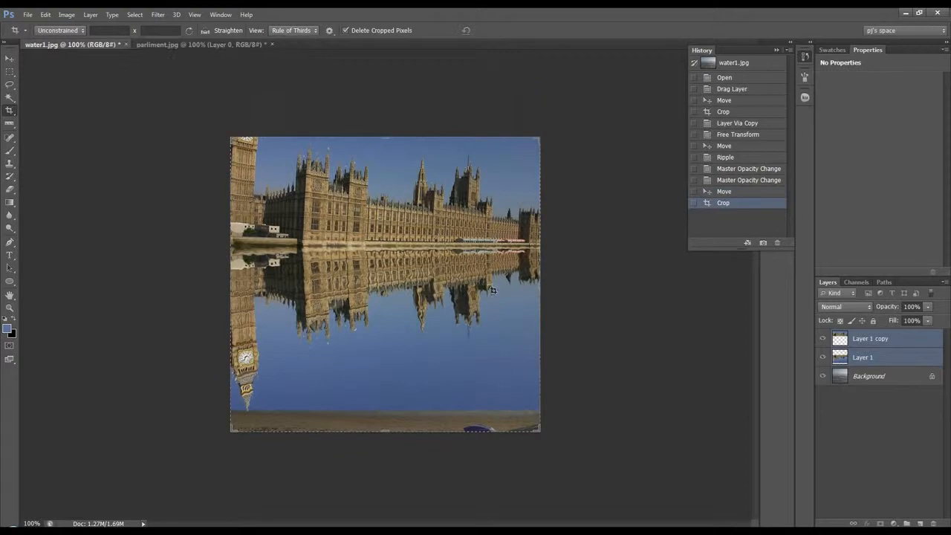
Lower the reflection layer's opacity to 71% and crop away the beach and lower water just above the reflected clock face
{"action": "left_click", "coordinate": [863, 356]}
{"action": "left_click_drag", "start_coordinate": [890, 311], "coordinate": [876, 311]}
{"action": "left_click_drag", "start_coordinate": [384, 431], "coordinate": [386, 405]}
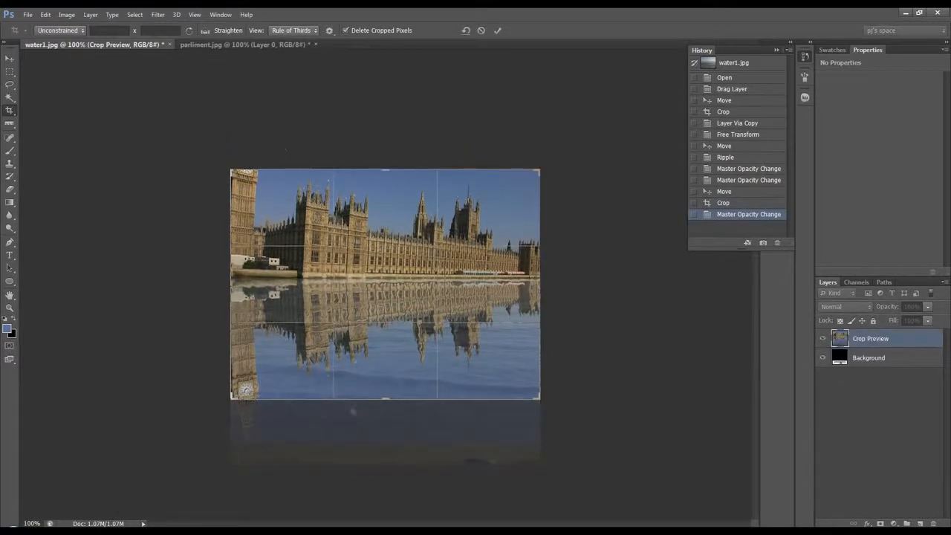
{"action": "left_click_drag", "start_coordinate": [384, 399], "coordinate": [384, 393]}
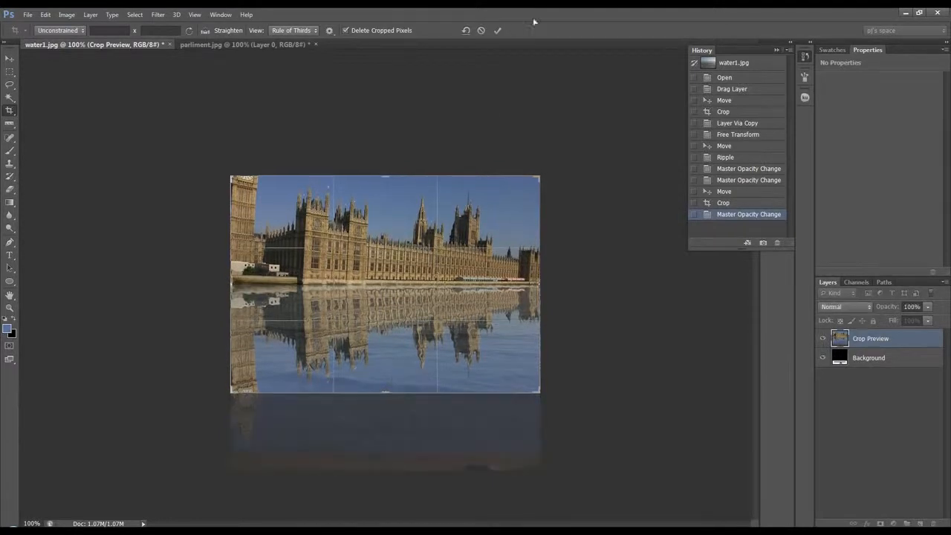
{"action": "left_click", "coordinate": [498, 31]}
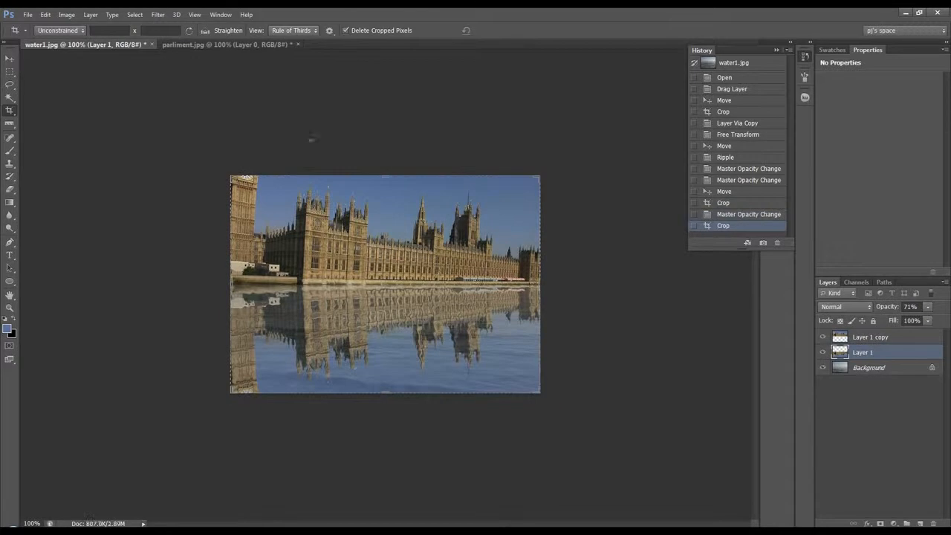
Lower the reflection layer's opacity to 59%
{"action": "key", "text": "v"}
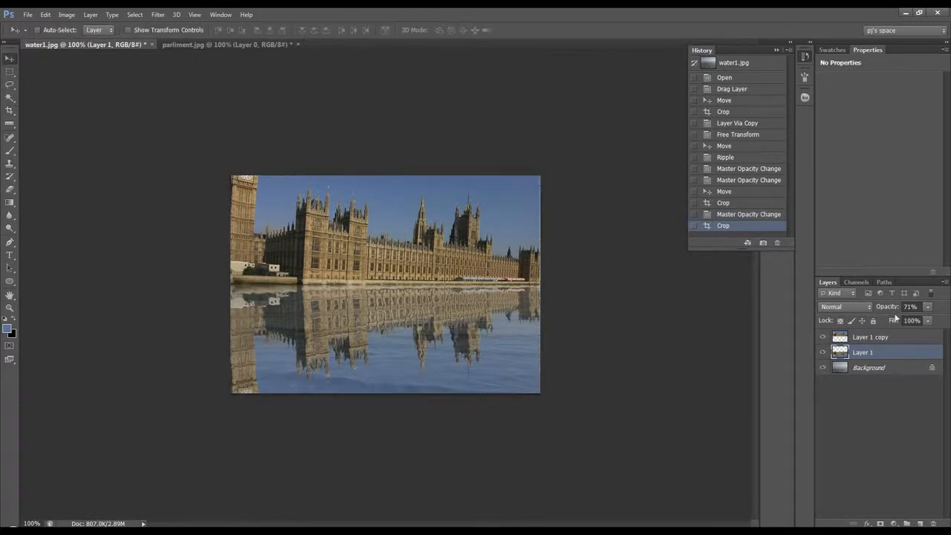
{"action": "left_click_drag", "start_coordinate": [898, 308], "coordinate": [891, 310]}
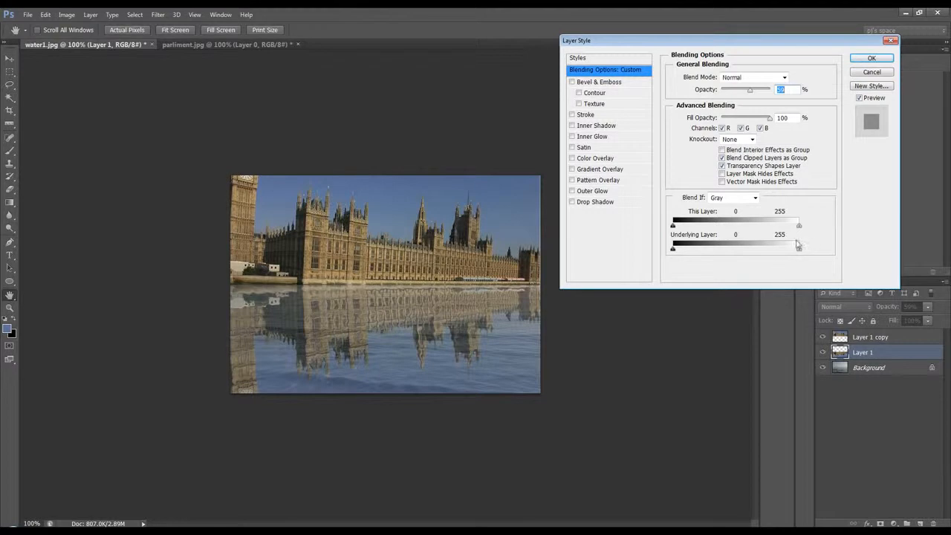
Blend the reflection layer by the Blue channel, splitting the underlying layer's shadow range at 70 / 134 and pulling in the highlight limit
{"action": "left_click", "coordinate": [755, 198]}
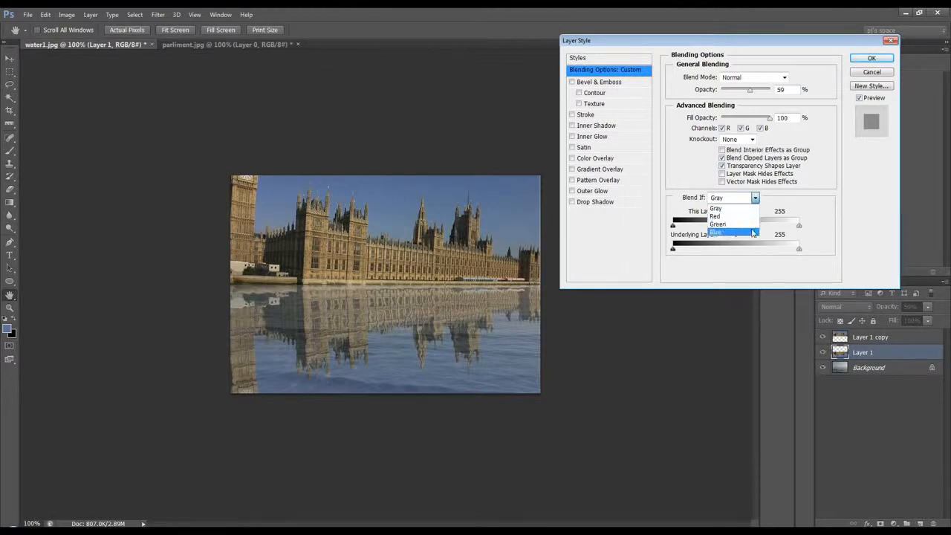
{"action": "left_click", "coordinate": [754, 232]}
{"action": "left_click_drag", "start_coordinate": [673, 248], "coordinate": [738, 256]}
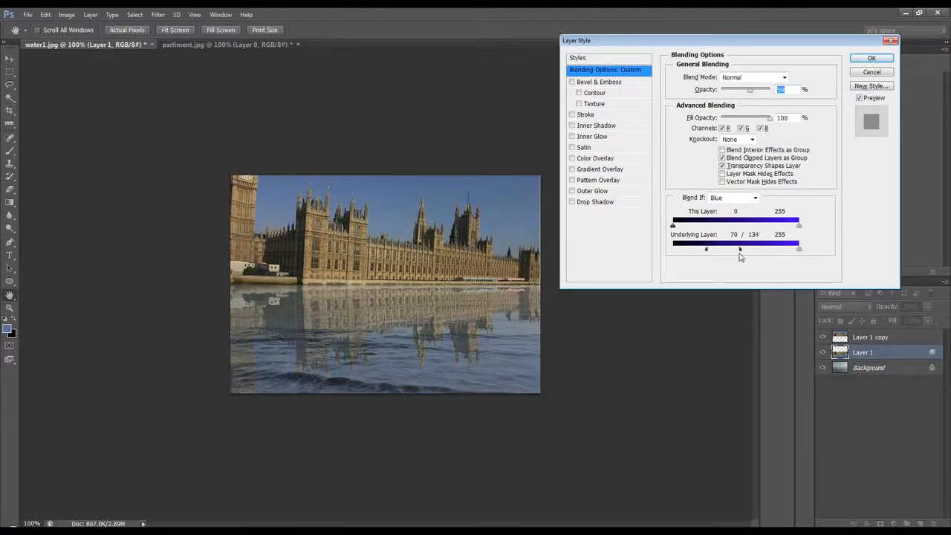
{"action": "left_click_drag", "start_coordinate": [800, 231], "coordinate": [745, 230]}
Blend the reflection by Gray, with split underlying-layer shadows and this layer's highlights at 172 / 228, and slightly raise the reflection layer's opacity
{"action": "left_click", "coordinate": [743, 197]}
{"action": "left_click", "coordinate": [743, 208]}
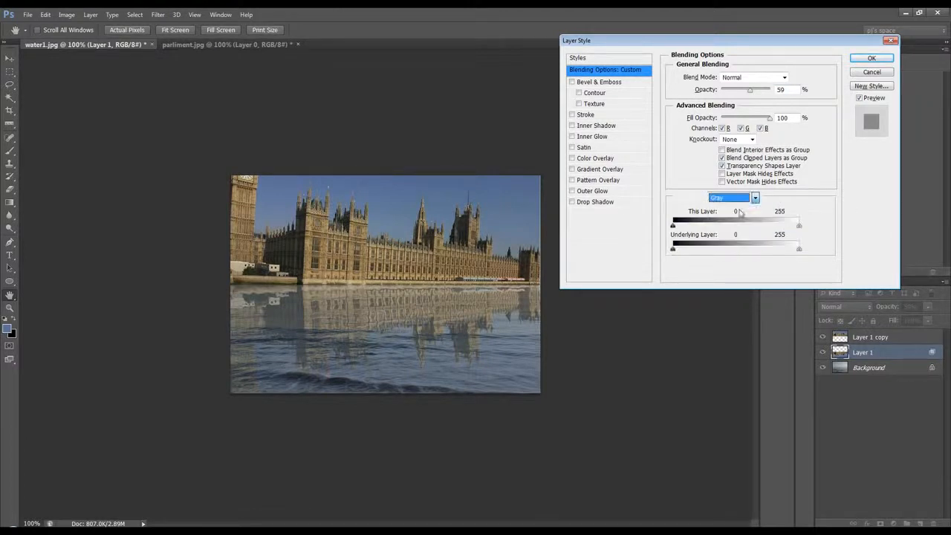
{"action": "left_click_drag", "start_coordinate": [674, 251], "coordinate": [718, 253]}
{"action": "key", "text": "alt"}
{"action": "left_click_drag", "start_coordinate": [799, 227], "coordinate": [759, 234]}
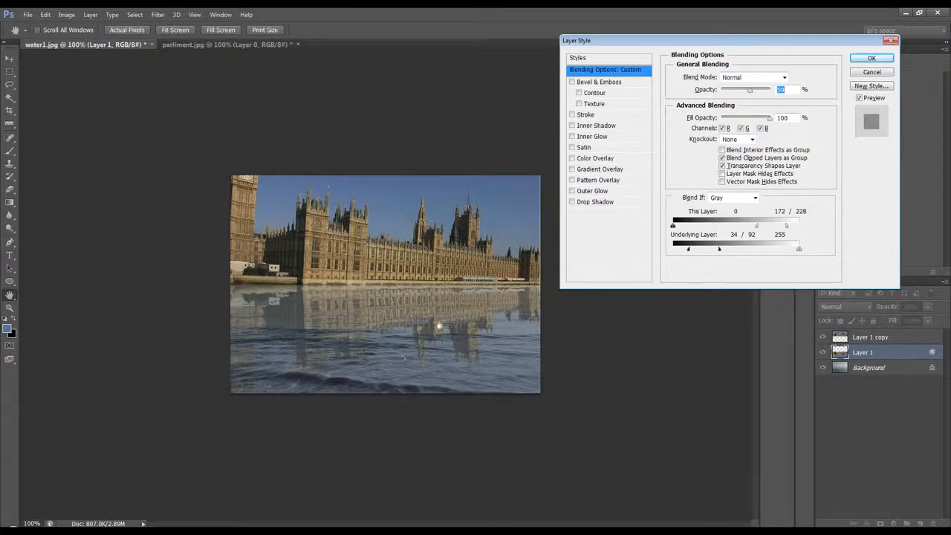
{"action": "left_click_drag", "start_coordinate": [690, 255], "coordinate": [720, 249]}
{"action": "left_click", "coordinate": [869, 59]}
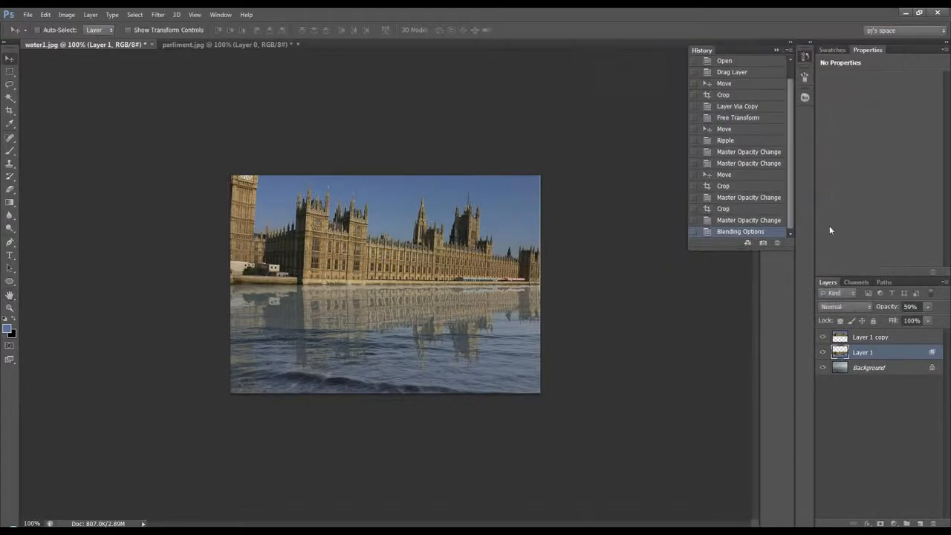
{"action": "mouse_move", "coordinate": [885, 309]}
{"action": "left_mouse_down"}
{"action": "mouse_move", "coordinate": [910, 309]}
{"action": "mouse_move", "coordinate": [895, 310]}
{"action": "left_mouse_up"}
Add a Curves adjustment above the building layer and shape a gentle S-curve, raising highlights from 195 to 209 and lowering shadows to about 70
{"action": "left_click", "coordinate": [877, 336]}
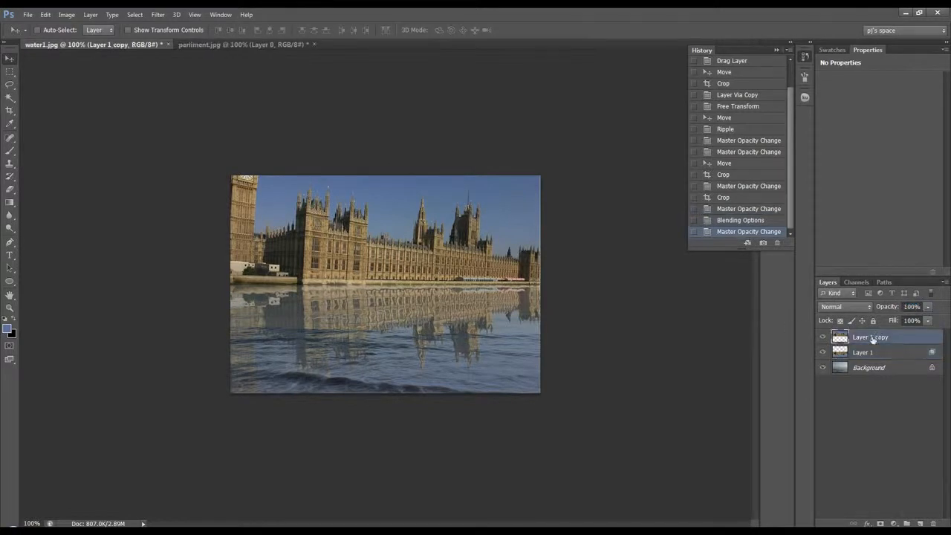
{"action": "left_click", "coordinate": [894, 523]}
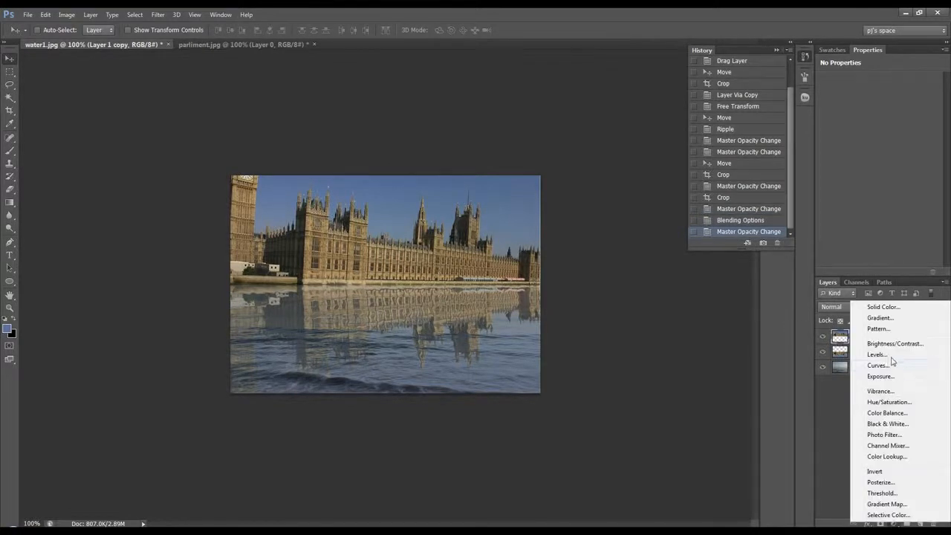
{"action": "left_click", "coordinate": [894, 367]}
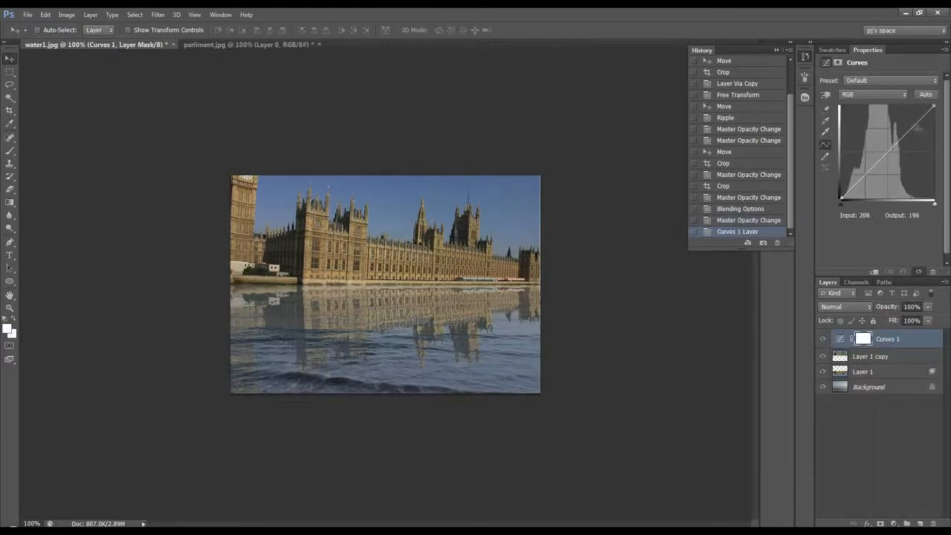
{"action": "left_click_drag", "start_coordinate": [919, 121], "coordinate": [912, 121]}
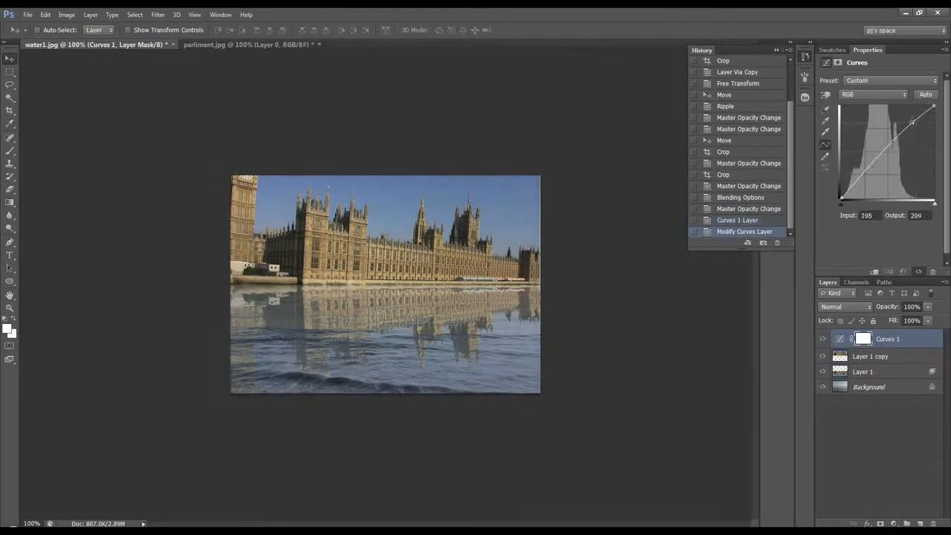
{"action": "left_click_drag", "start_coordinate": [869, 167], "coordinate": [870, 174]}
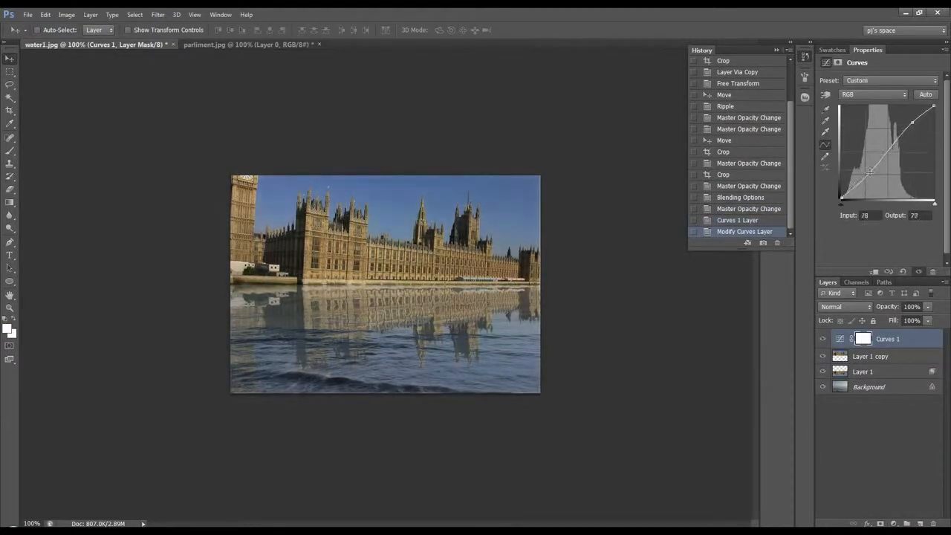